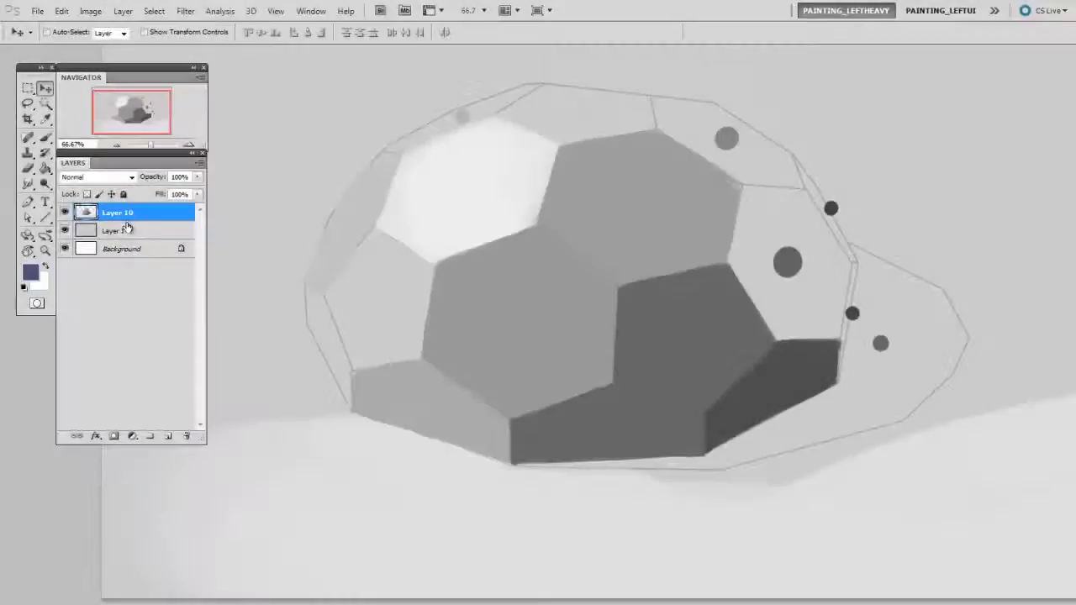
# Add a new layer directly above Layer 1, beneath Layer 10
pyautogui.click(132, 235)
pyautogui.hotkey('ctrl', 'alt', 'shift', 'n')
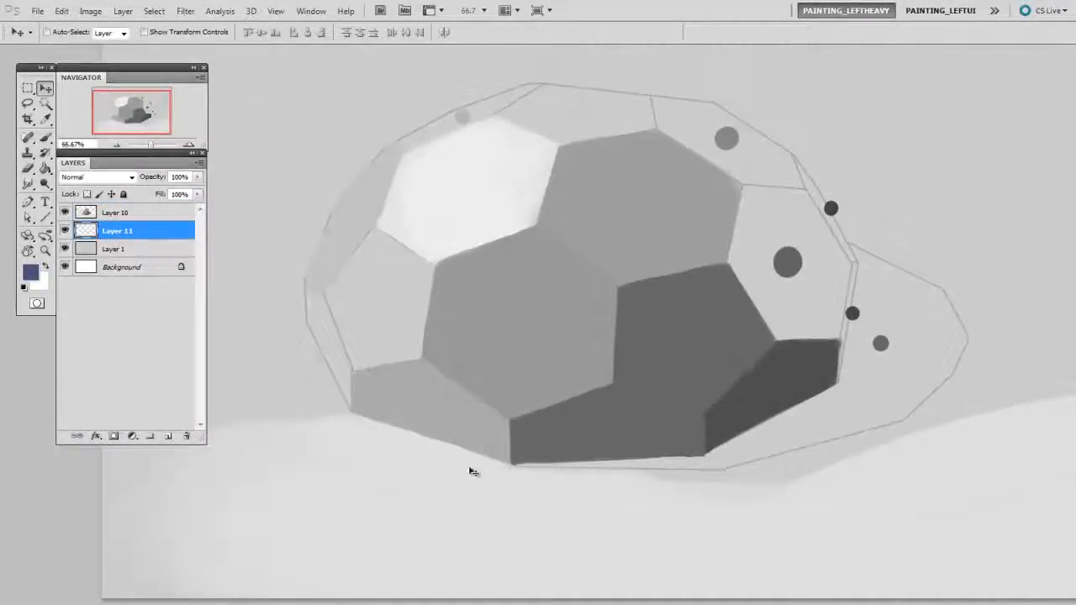
pyautogui.click(65, 212)
pyautogui.click(65, 213)
# Switch to the Brush tool with a hard round tip of 176 px
pyautogui.press('b')
pyautogui.rightClick(655, 362)
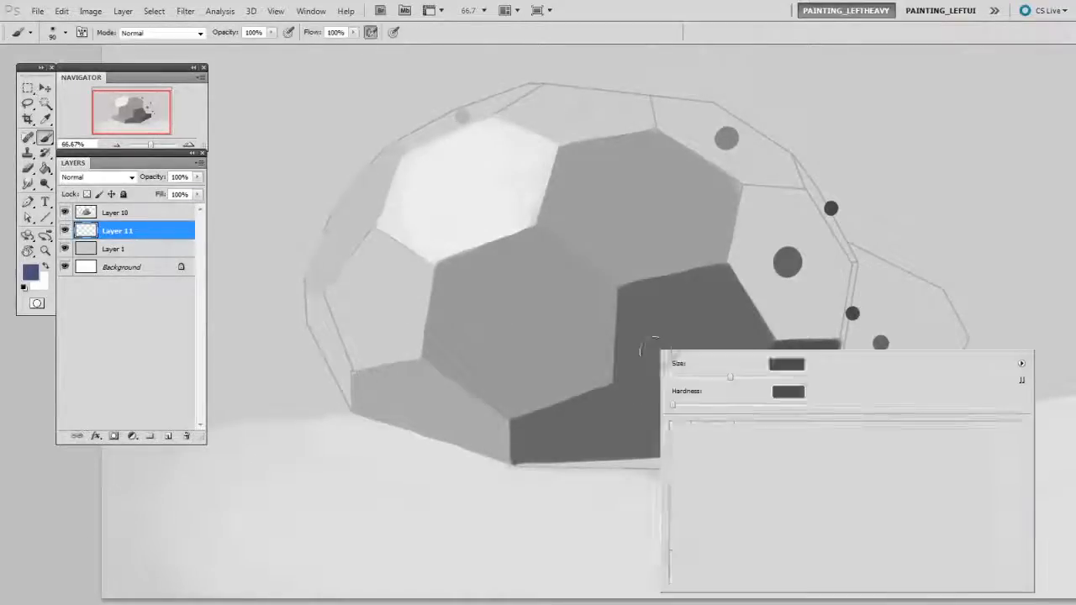
pyautogui.click(873, 557)
pyautogui.press('Return')
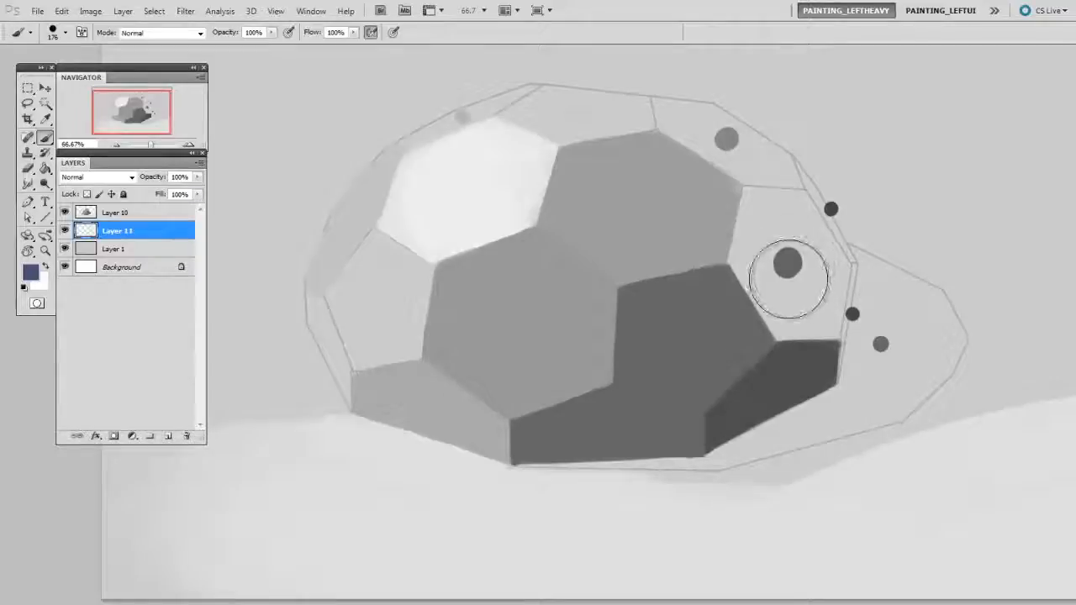
# Paint the dome's upper-right facet with the mid gray sampled from the dot inside it
pyautogui.keyDown('alt'); pyautogui.click(728, 138); pyautogui.keyUp('alt')
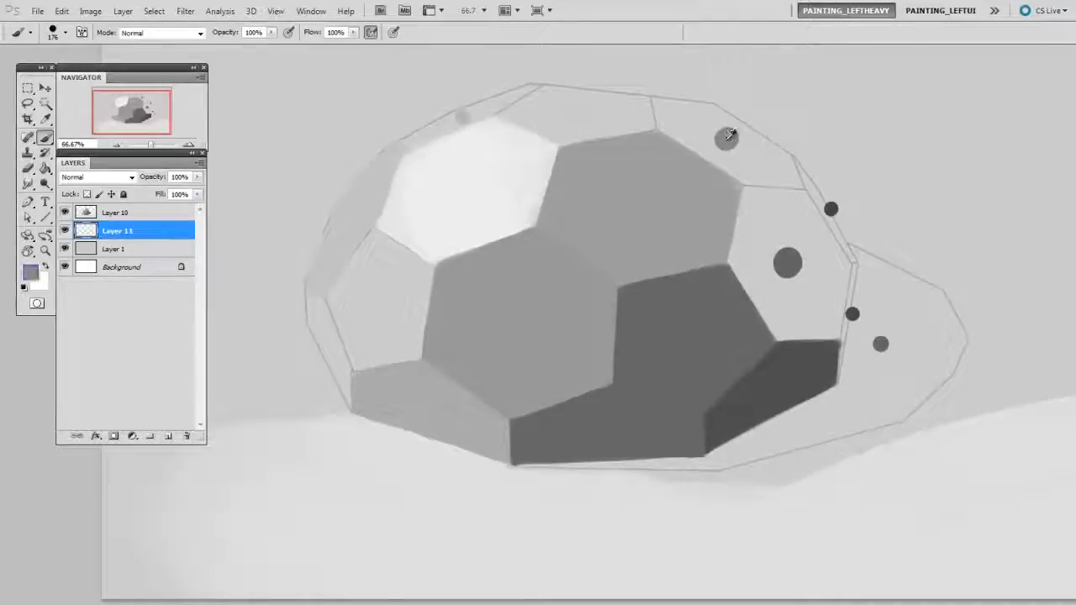
pyautogui.moveTo(825, 136)
pyautogui.mouseDown()
pyautogui.moveTo(744, 166)
pyautogui.moveTo(667, 236)
pyautogui.mouseUp()
pyautogui.press(']')
pyautogui.press(']')
pyautogui.press('[')
pyautogui.press('[')
pyautogui.press('[')
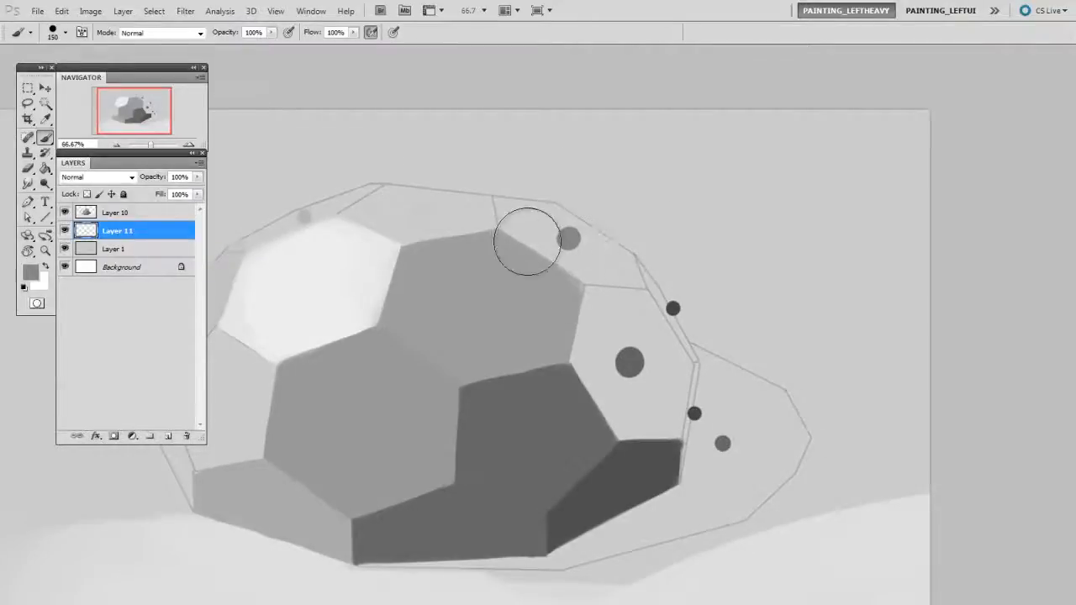
pyautogui.press(']')
pyautogui.press(']')
pyautogui.moveTo(537, 238)
pyautogui.mouseDown()
pyautogui.moveTo(572, 176)
pyautogui.moveTo(541, 263)
pyautogui.moveTo(551, 242)
pyautogui.moveTo(590, 221)
pyautogui.moveTo(590, 233)
pyautogui.moveTo(566, 251)
pyautogui.moveTo(557, 193)
pyautogui.moveTo(548, 202)
pyautogui.moveTo(599, 240)
pyautogui.moveTo(598, 252)
pyautogui.moveTo(619, 260)
pyautogui.moveTo(629, 245)
pyautogui.moveTo(537, 206)
pyautogui.moveTo(514, 231)
pyautogui.moveTo(504, 197)
pyautogui.mouseUp()
# Erase the paint overflowing the upper-right facet with a hard round eraser
pyautogui.press('e')
pyautogui.moveTo(583, 297); pyautogui.dragTo(586, 294)
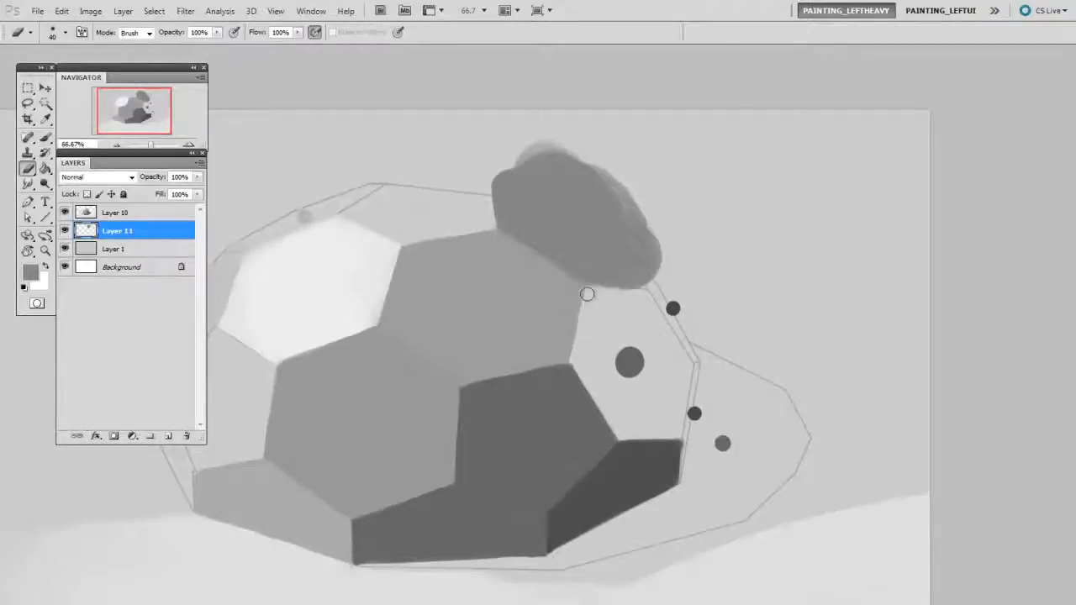
pyautogui.press('[')
pyautogui.press('[')
pyautogui.rightClick(652, 258)
pyautogui.rightClick(623, 240)
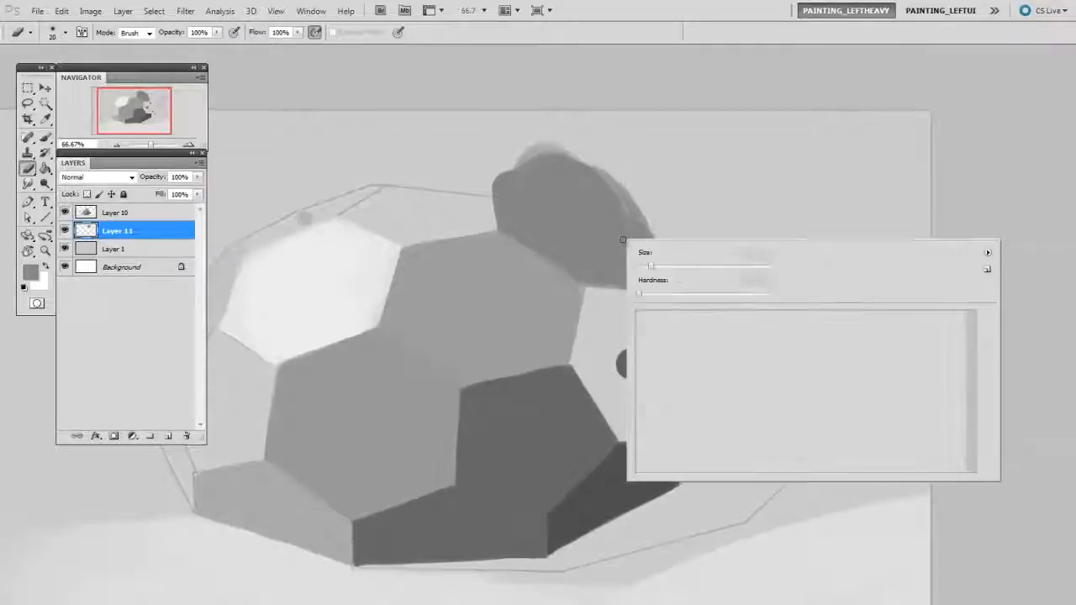
pyautogui.doubleClick(691, 319)
pyautogui.moveTo(656, 237)
pyautogui.mouseDown()
pyautogui.moveTo(661, 291)
pyautogui.moveTo(658, 206)
pyautogui.mouseUp()
pyautogui.press(']')
pyautogui.moveTo(557, 147)
pyautogui.mouseDown()
pyautogui.moveTo(543, 139)
pyautogui.moveTo(583, 153)
pyautogui.moveTo(461, 173)
pyautogui.moveTo(634, 180)
pyautogui.moveTo(473, 163)
pyautogui.mouseUp()
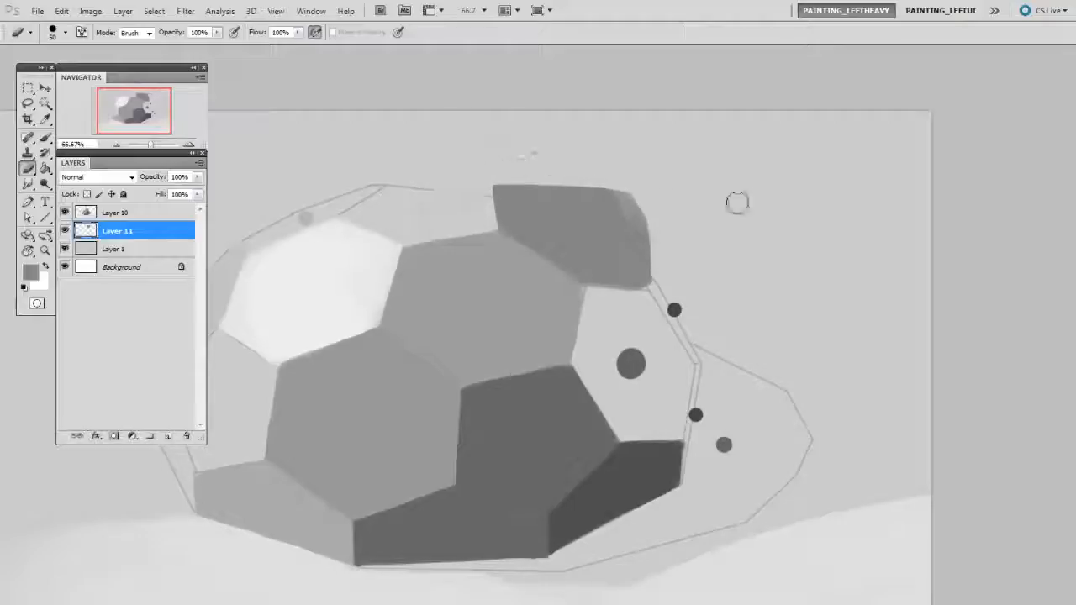
# Trim the remaining excess outside the painted facet's outer edges with a larger eraser
pyautogui.press('r')
pyautogui.click(782, 369)
pyautogui.moveTo(782, 370)
pyautogui.mouseDown()
pyautogui.moveTo(790, 300)
pyautogui.moveTo(698, 190)
pyautogui.moveTo(588, 174)
pyautogui.moveTo(598, 250)
pyautogui.moveTo(697, 215)
pyautogui.mouseUp()
pyautogui.press('e')
pyautogui.press(']')
pyautogui.press(']')
pyautogui.press(']')
pyautogui.moveTo(396, 360); pyautogui.dragTo(459, 237)
pyautogui.moveTo(476, 202); pyautogui.dragTo(506, 217)
pyautogui.moveTo(420, 250); pyautogui.dragTo(581, 195)
pyautogui.press('[')
pyautogui.moveTo(456, 238)
pyautogui.mouseDown()
pyautogui.moveTo(567, 201)
pyautogui.moveTo(512, 221)
pyautogui.mouseUp()
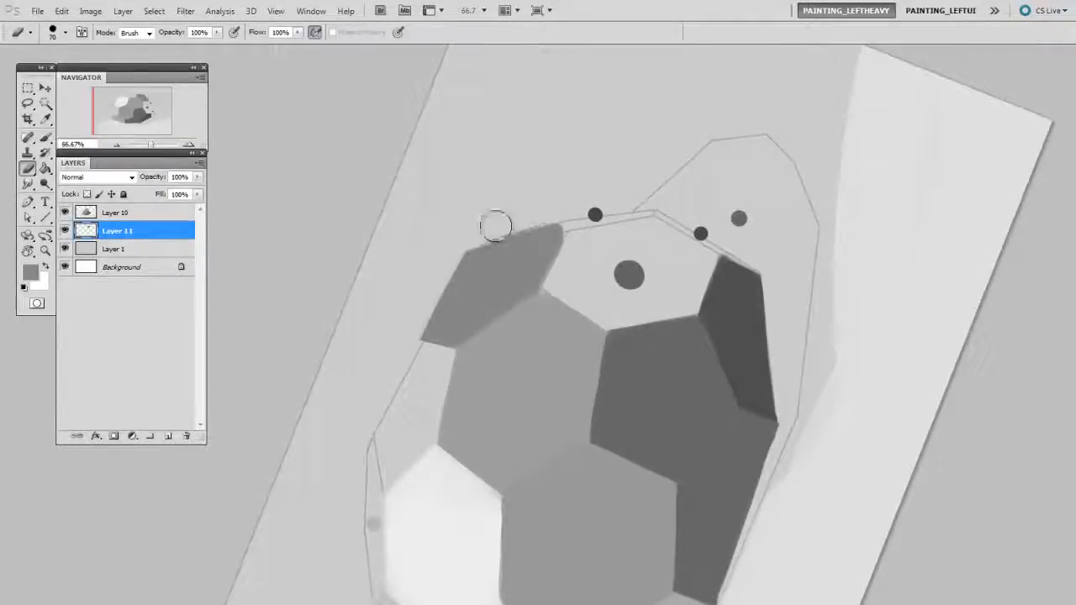
# Clean up the painted facet's border with the neighboring unpainted facet, alternating small eraser and brush strokes
pyautogui.press('[')
pyautogui.press('[')
pyautogui.press('[')
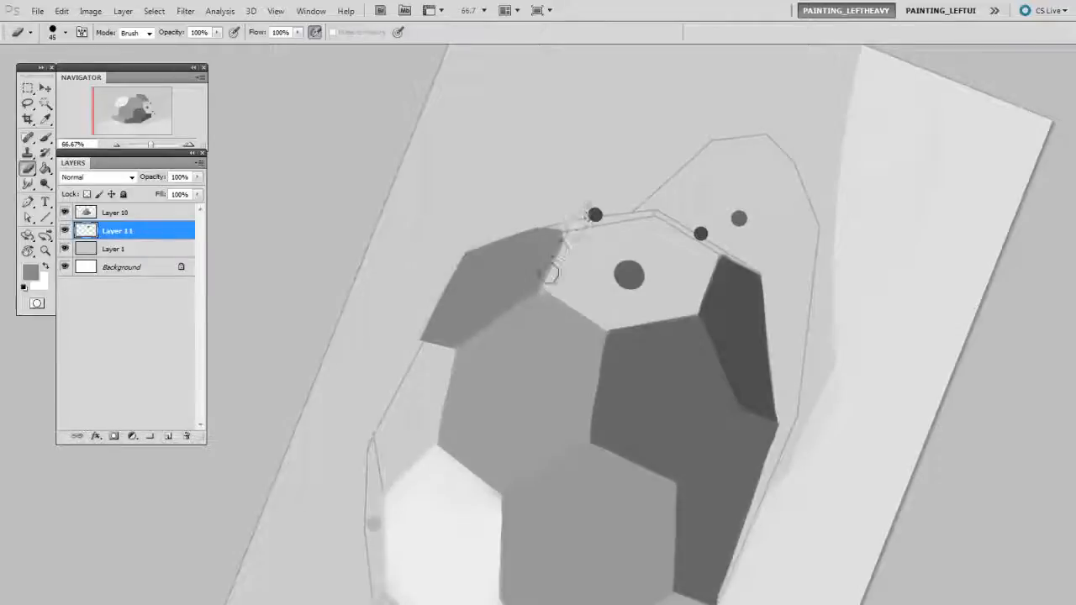
pyautogui.press('b')
pyautogui.moveTo(543, 285)
pyautogui.mouseDown()
pyautogui.moveTo(568, 228)
pyautogui.moveTo(539, 290)
pyautogui.moveTo(566, 237)
pyautogui.moveTo(543, 278)
pyautogui.moveTo(600, 223)
pyautogui.moveTo(561, 262)
pyautogui.mouseUp()
pyautogui.press('e')
pyautogui.press('[')
pyautogui.press('[')
pyautogui.press('[')
pyautogui.press('[')
pyautogui.press('b')
pyautogui.press('e')
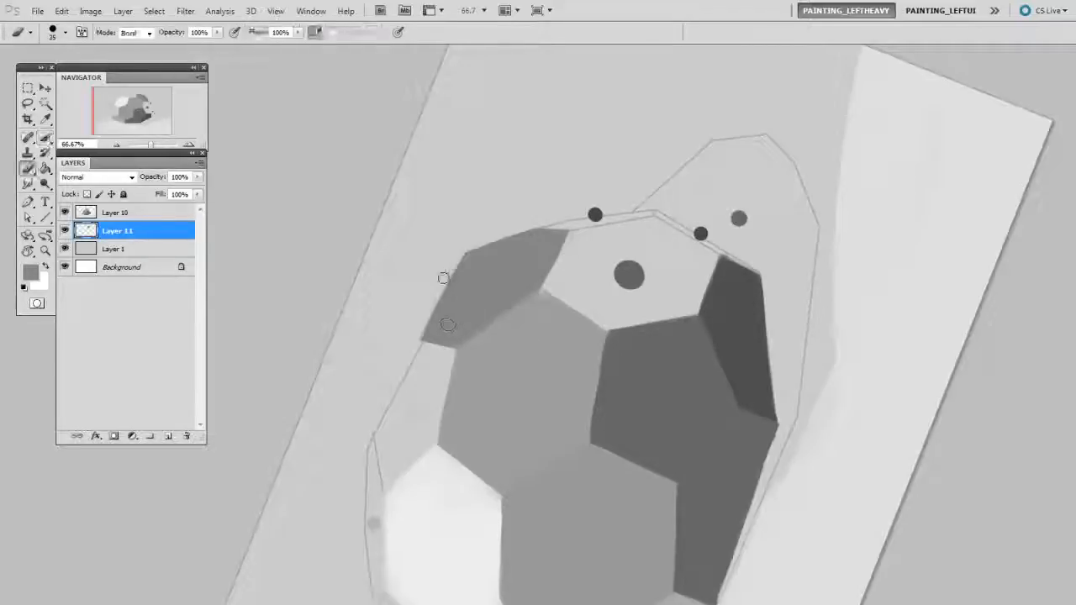
# Straighten the painted facet's outer edges with a 25 px eraser and reset the canvas rotation
pyautogui.moveTo(463, 249); pyautogui.dragTo(413, 341)
pyautogui.press('b')
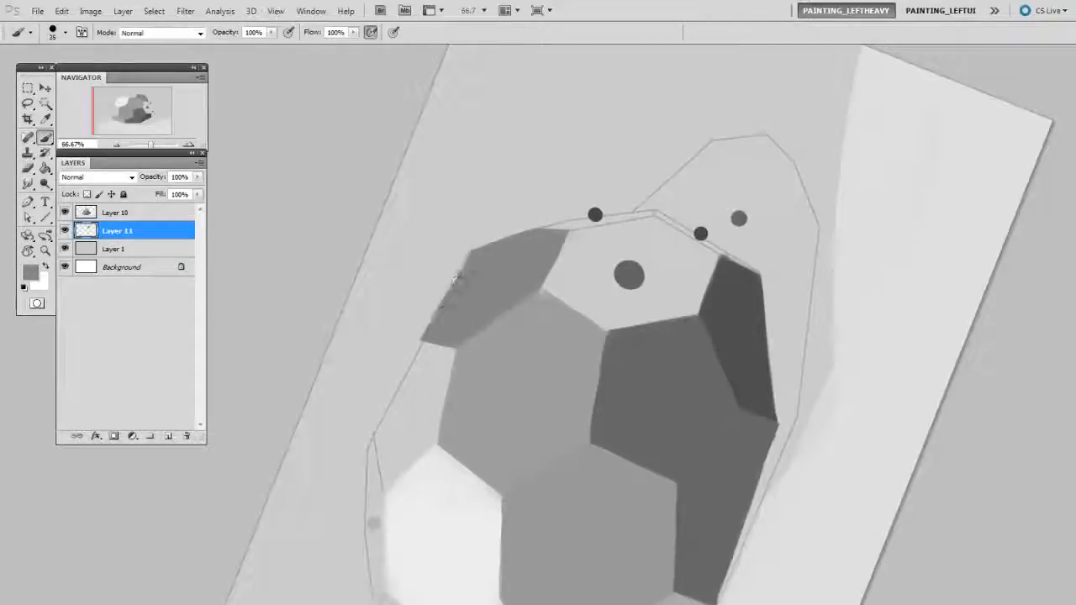
pyautogui.press('e')
pyautogui.moveTo(432, 304); pyautogui.dragTo(475, 240)
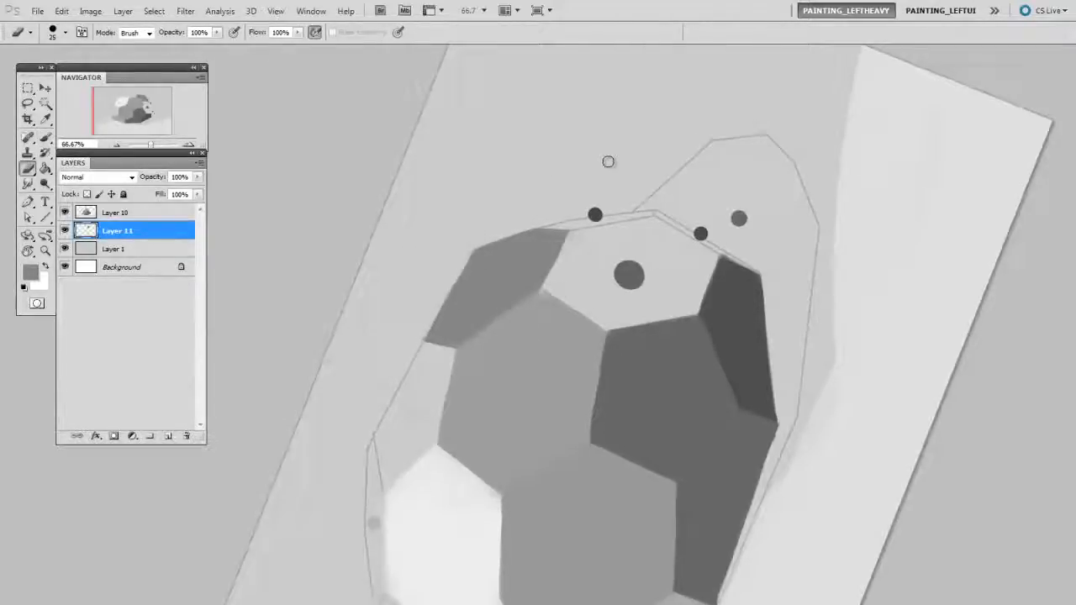
pyautogui.press('b')
pyautogui.press('e')
pyautogui.moveTo(476, 242); pyautogui.dragTo(557, 223)
pyautogui.press('Escape')
pyautogui.moveTo(788, 345); pyautogui.dragTo(749, 334)
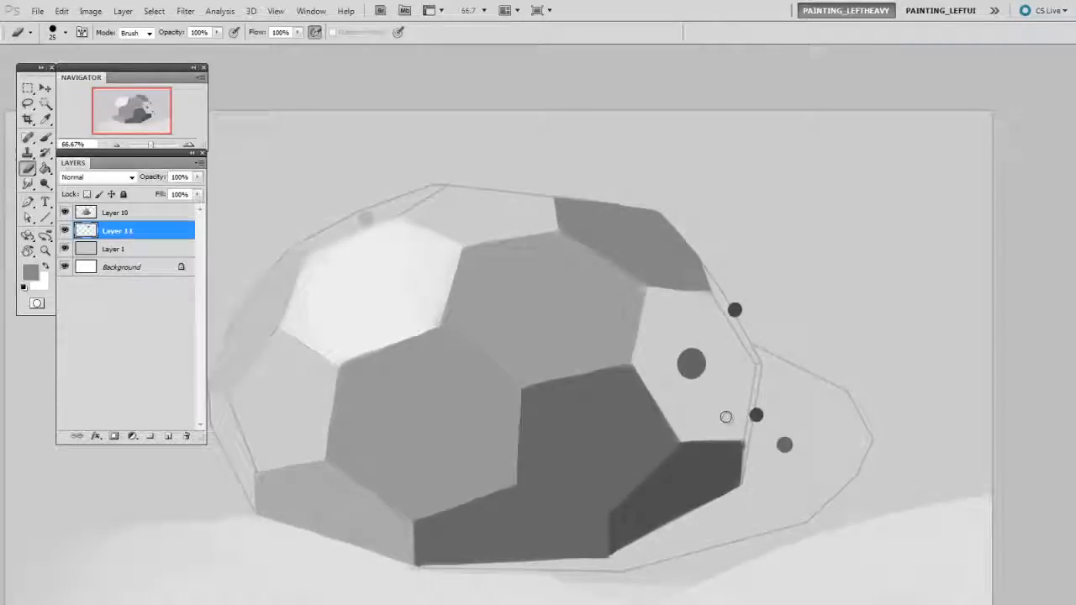
# Merge Layer 10 down into the finished facet's layer and add a new layer above Layer 1
pyautogui.click(149, 220)
pyautogui.hotkey('ctrl', 'e')
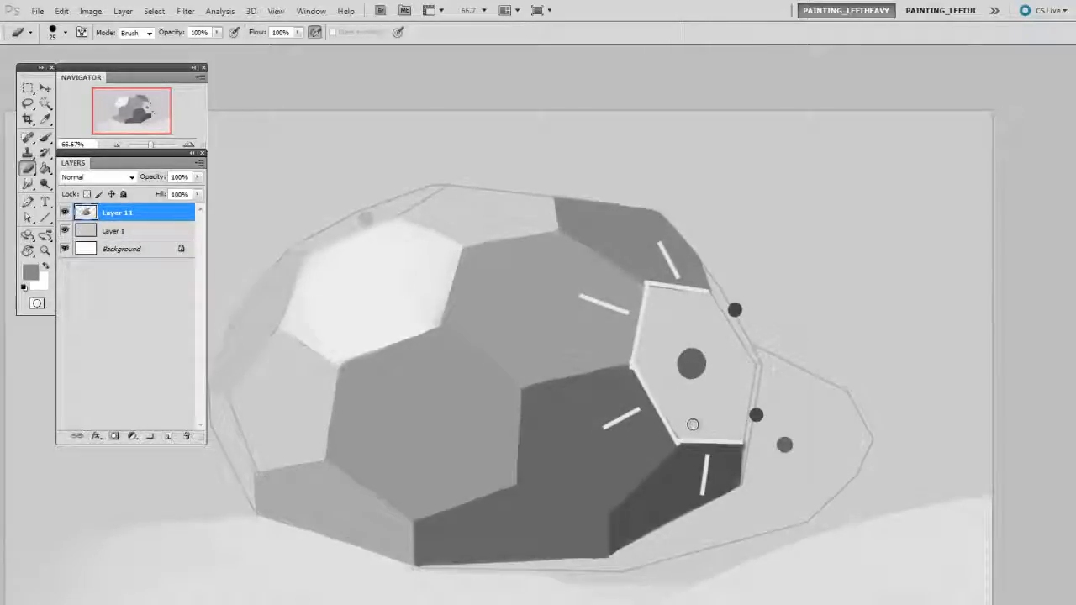
pyautogui.click(148, 230)
pyautogui.hotkey('ctrl', 'shift', 'alt', 'n')
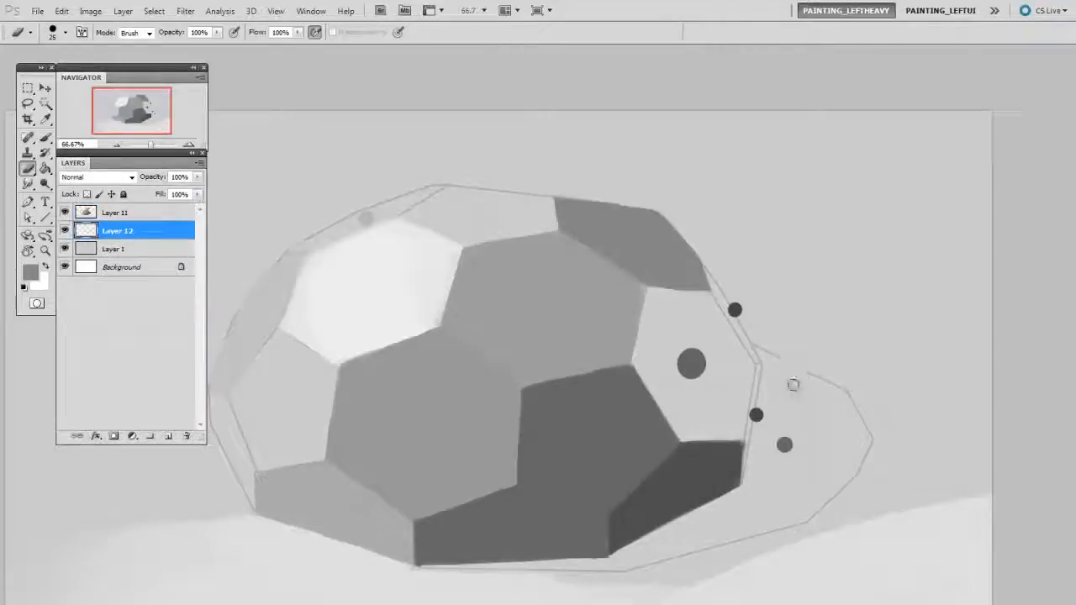
# Paint the dome's unpainted right-hand facet with the dark gray sampled from the dot inside it
pyautogui.hotkey('ctrl', '+')
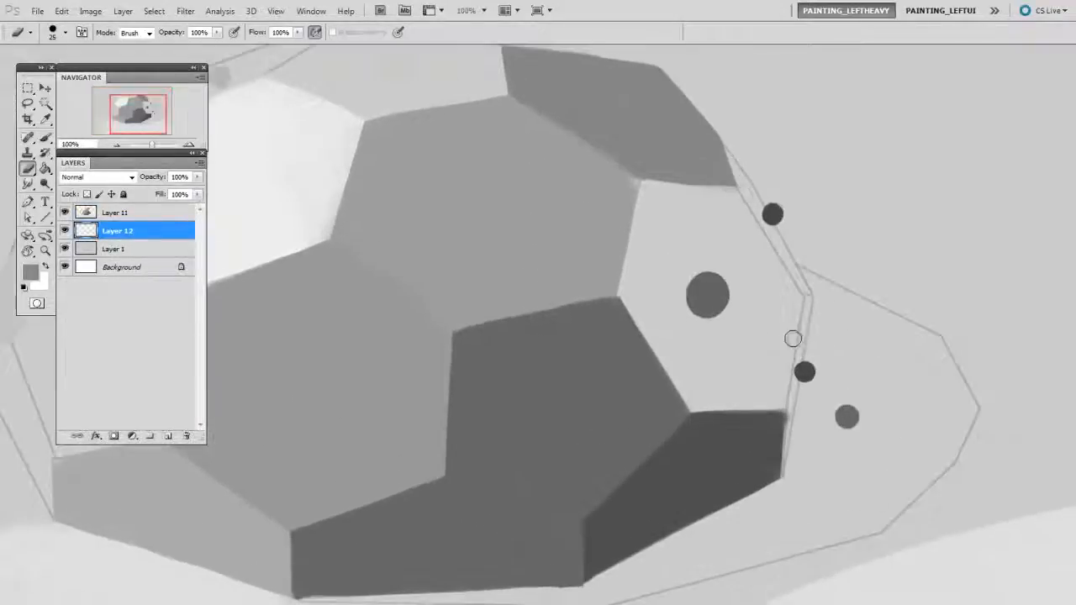
pyautogui.moveTo(786, 339); pyautogui.dragTo(743, 350)
pyautogui.press('b')
pyautogui.keyDown('alt'); pyautogui.click(675, 299); pyautogui.keyUp('alt')
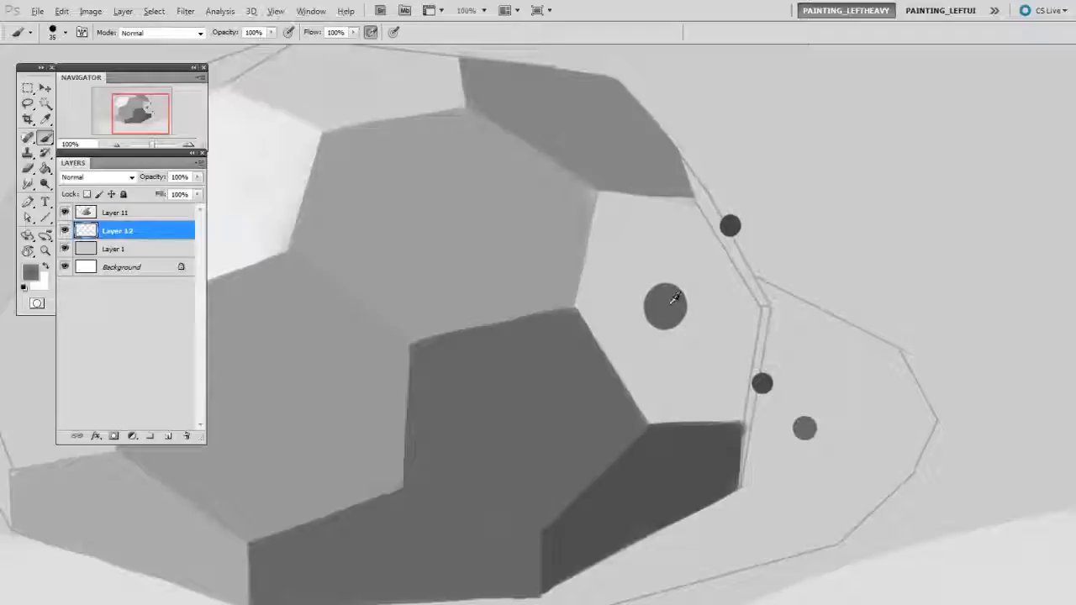
pyautogui.press(']')
pyautogui.press(']')
pyautogui.press(']')
pyautogui.press(']')
pyautogui.moveTo(625, 398)
pyautogui.mouseDown()
pyautogui.moveTo(596, 308)
pyautogui.moveTo(580, 312)
pyautogui.moveTo(626, 344)
pyautogui.moveTo(643, 227)
pyautogui.moveTo(668, 404)
pyautogui.moveTo(680, 361)
pyautogui.moveTo(616, 367)
pyautogui.mouseUp()
pyautogui.moveTo(703, 414)
pyautogui.mouseDown()
pyautogui.moveTo(704, 281)
pyautogui.moveTo(693, 256)
pyautogui.mouseUp()
pyautogui.moveTo(693, 189)
pyautogui.mouseDown()
pyautogui.moveTo(725, 408)
pyautogui.moveTo(739, 307)
pyautogui.moveTo(747, 332)
pyautogui.moveTo(726, 413)
pyautogui.mouseUp()
# Refine the dark right-hand facet's outer edge along the outline, alternating eraser and brush strokes
pyautogui.press('e')
pyautogui.moveTo(741, 214)
pyautogui.mouseDown()
pyautogui.moveTo(703, 183)
pyautogui.moveTo(787, 344)
pyautogui.moveTo(703, 184)
pyautogui.moveTo(774, 299)
pyautogui.moveTo(763, 420)
pyautogui.mouseUp()
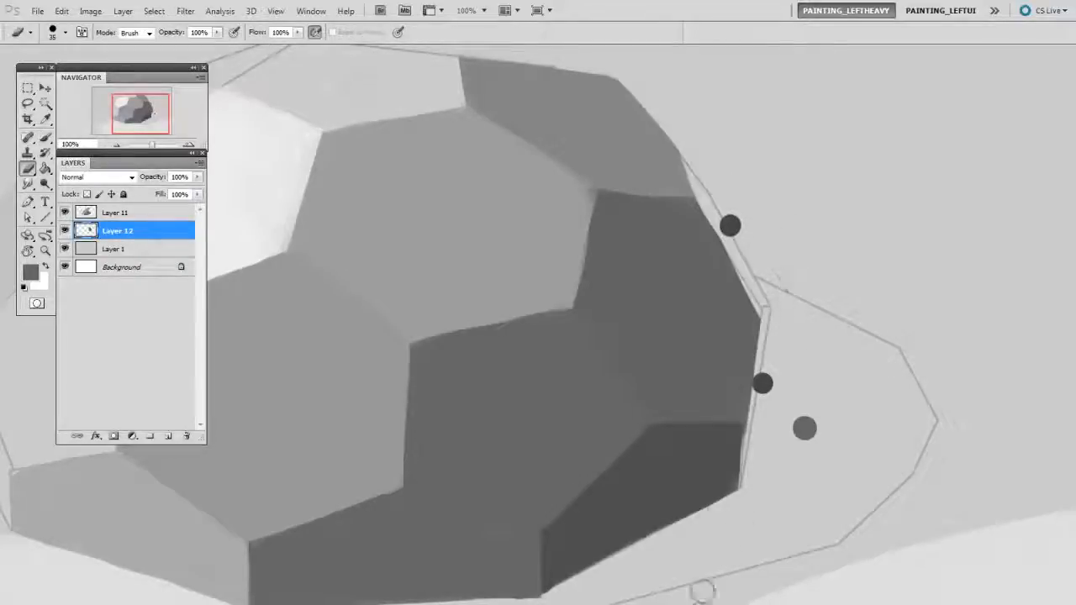
pyautogui.press('b')
pyautogui.moveTo(745, 279)
pyautogui.mouseDown()
pyautogui.moveTo(754, 312)
pyautogui.moveTo(739, 302)
pyautogui.moveTo(781, 385)
pyautogui.mouseUp()
pyautogui.press('e')
pyautogui.moveTo(770, 321); pyautogui.dragTo(739, 507)
pyautogui.press('b')
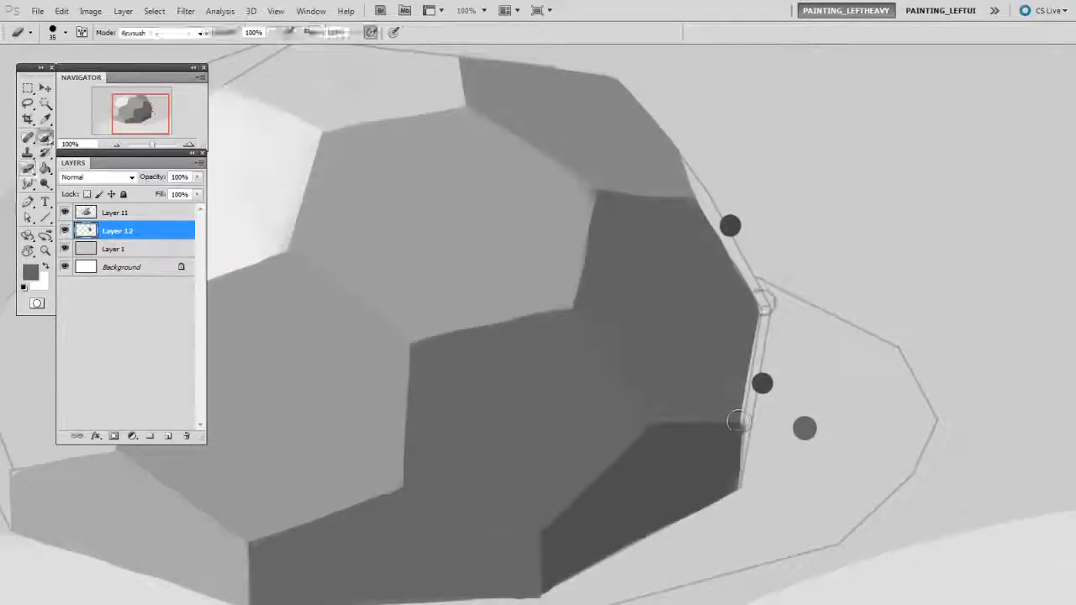
pyautogui.moveTo(752, 315); pyautogui.dragTo(726, 505)
pyautogui.press('e')
pyautogui.press(']')
pyautogui.press(']')
pyautogui.press('b')
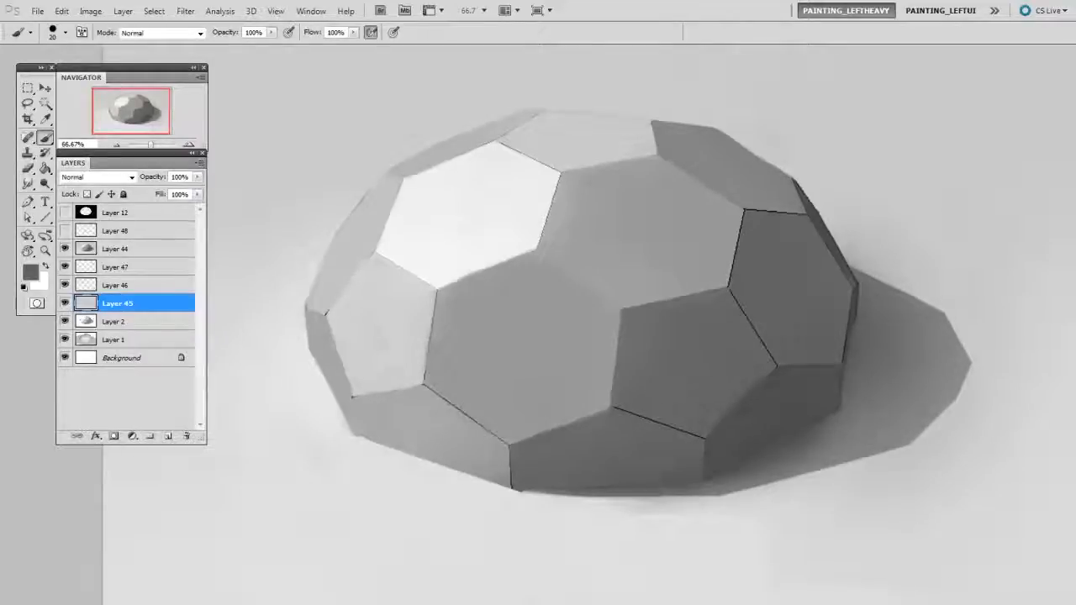
# On a new layer, paint over the dark line between the white facet and the adjacent gray facet with sampled gray
pyautogui.keyDown('ctrl'); pyautogui.click(571, 371); pyautogui.keyUp('ctrl')
pyautogui.moveTo(596, 311)
pyautogui.mouseDown()
pyautogui.moveTo(610, 345)
pyautogui.moveTo(596, 376)
pyautogui.mouseUp()
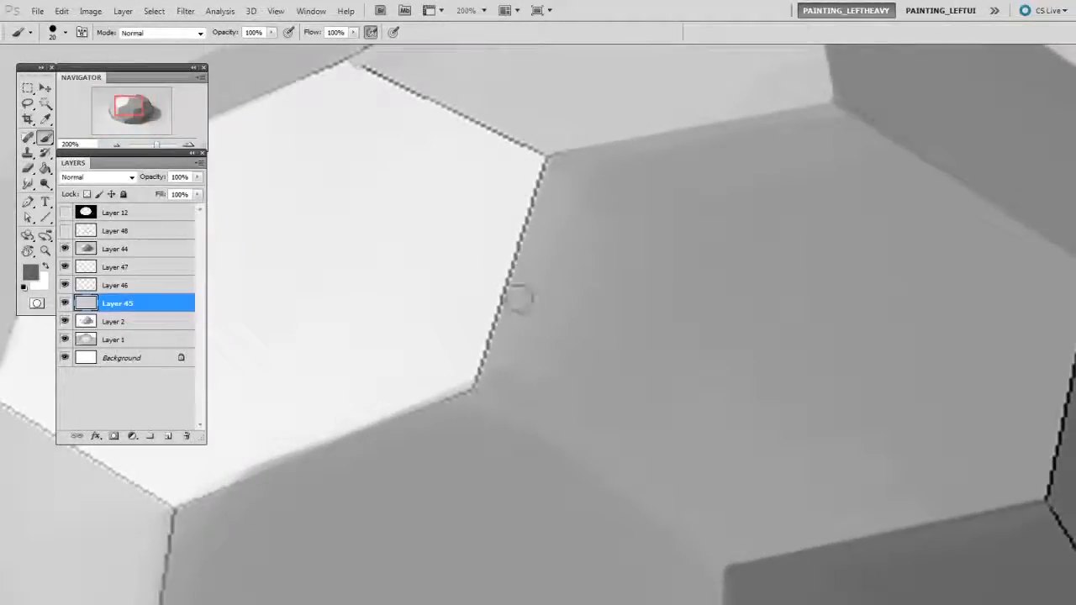
pyautogui.moveTo(546, 160)
pyautogui.mouseDown()
pyautogui.moveTo(532, 259)
pyautogui.moveTo(481, 389)
pyautogui.mouseUp()
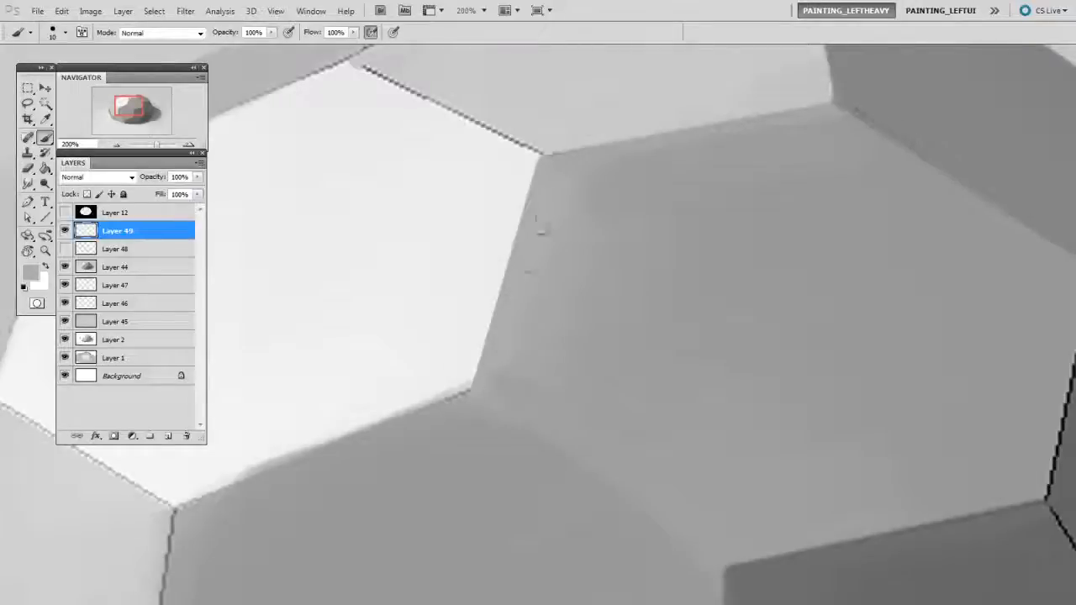
pyautogui.press(']')
pyautogui.keyDown('alt'); pyautogui.click(502, 420); pyautogui.keyUp('alt')
pyautogui.moveTo(487, 415); pyautogui.dragTo(469, 416)
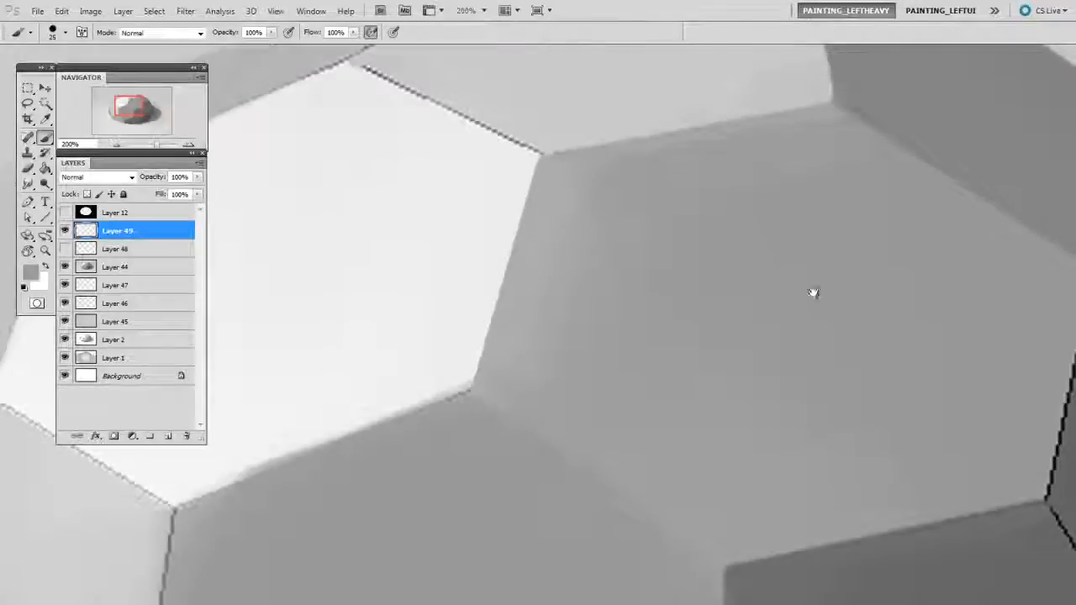
# Set the foreground color to a lighter neutral gray for highlighting the edge between the two large gray facets
pyautogui.moveTo(812, 293); pyautogui.dragTo(564, 348)
pyautogui.press(']')
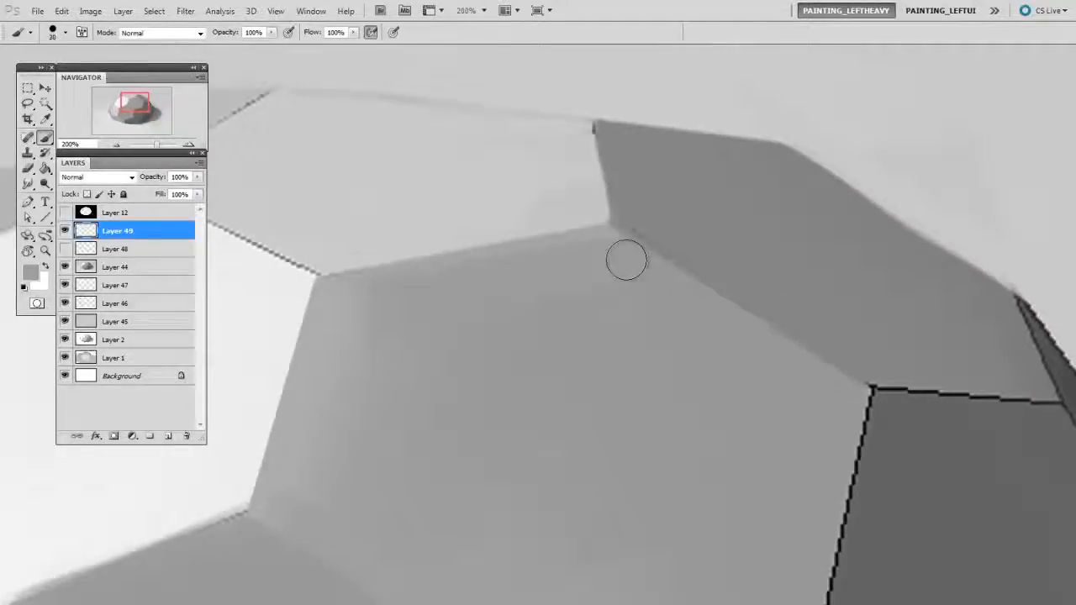
pyautogui.moveTo(654, 376)
pyautogui.mouseDown()
pyautogui.moveTo(631, 362)
pyautogui.moveTo(663, 205)
pyautogui.mouseUp()
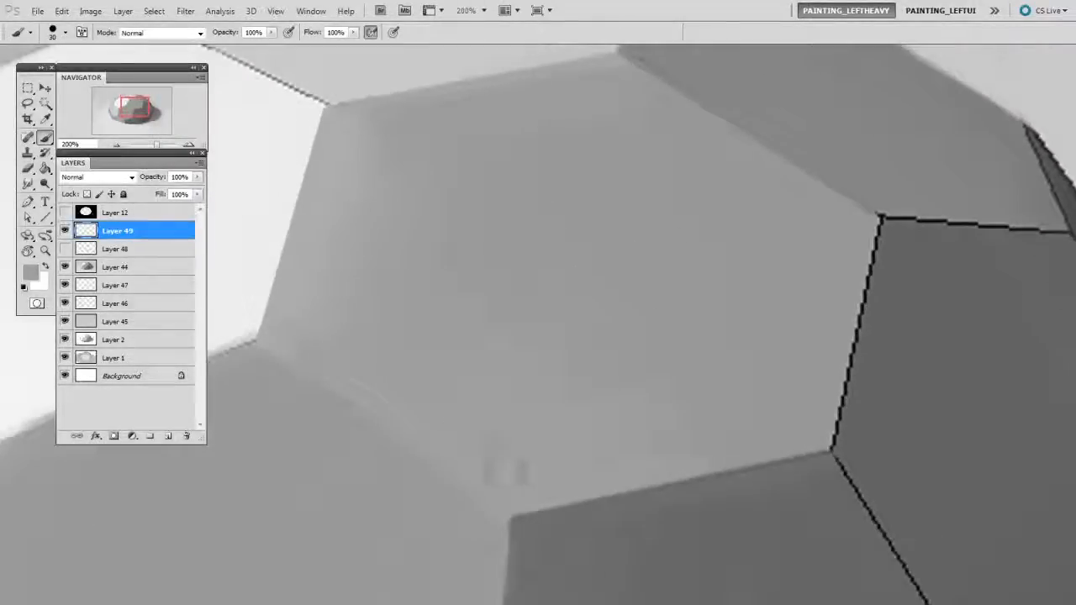
pyautogui.moveTo(555, 443); pyautogui.dragTo(664, 423)
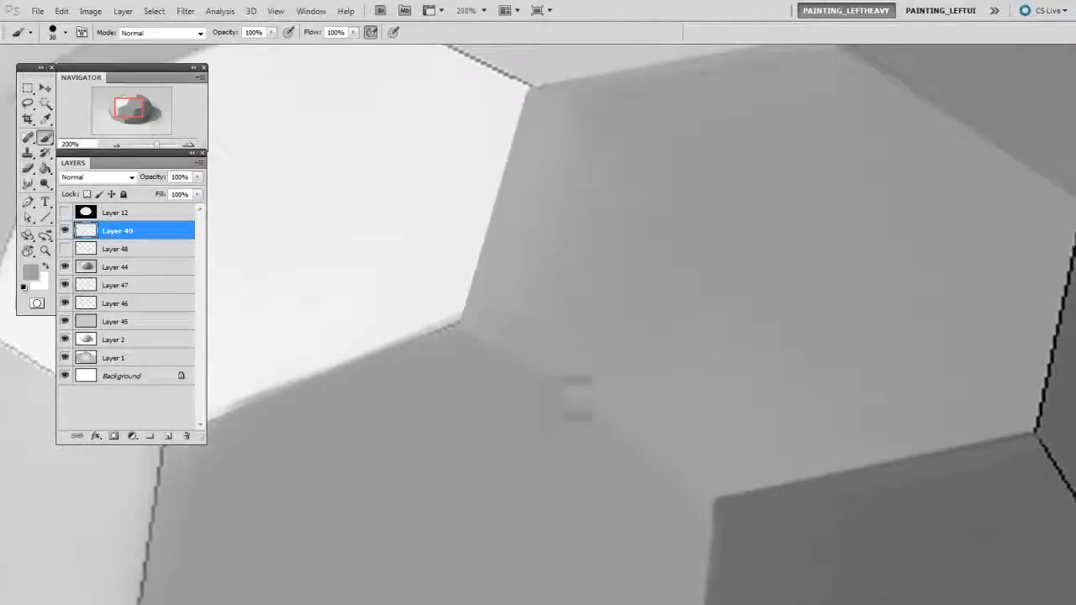
pyautogui.rightClick(602, 386)
pyautogui.click(624, 471)
pyautogui.click(560, 492)
pyautogui.press('n')
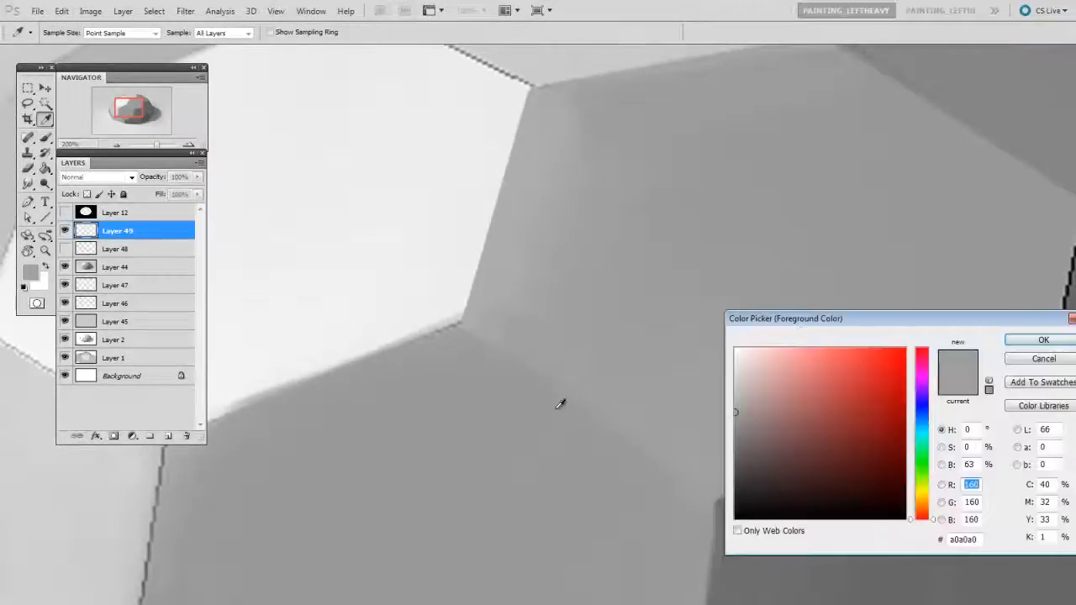
pyautogui.moveTo(739, 418); pyautogui.dragTo(735, 383)
pyautogui.click(1026, 345)
# Draw a straight highlight along the edge shared by the two large gray facets with a 15 px soft brush
pyautogui.rightClick(506, 345)
pyautogui.click(525, 432)
pyautogui.click(473, 445)
pyautogui.moveTo(449, 334); pyautogui.dragTo(460, 320)
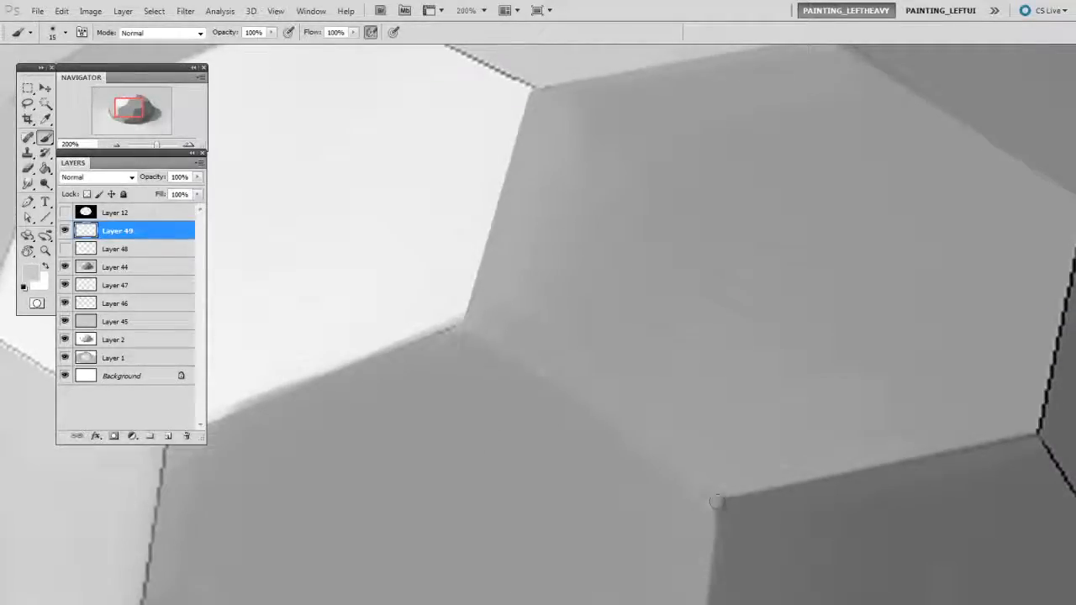
pyautogui.keyDown('shift'); pyautogui.click(716, 502); pyautogui.keyUp('shift')
# Fade the lower side of the highlight line with a soft eraser of 90 px
pyautogui.press('e')
pyautogui.rightClick(644, 442)
pyautogui.moveTo(609, 579); pyautogui.dragTo(602, 583)
pyautogui.press(']')
pyautogui.press(']')
pyautogui.press(']')
pyautogui.press(']')
pyautogui.press(']')
pyautogui.press(']')
pyautogui.press(']')
pyautogui.press(']')
pyautogui.press(']')
pyautogui.press(']')
pyautogui.press('[')
pyautogui.press('[')
pyautogui.press('[')
pyautogui.moveTo(648, 536); pyautogui.dragTo(444, 377)
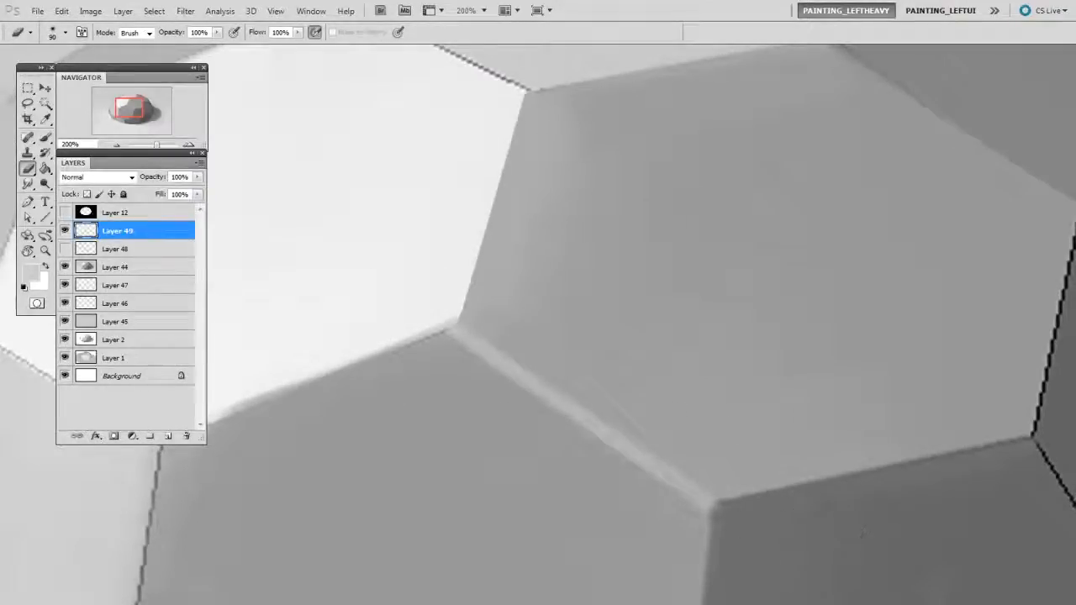
# Fade the upper side of the highlight line with the soft eraser reduced to 80 px
pyautogui.press('[')
pyautogui.moveTo(480, 292); pyautogui.dragTo(739, 508)
pyautogui.moveTo(798, 479); pyautogui.dragTo(722, 409)
pyautogui.hotkey('ctrl', '-')
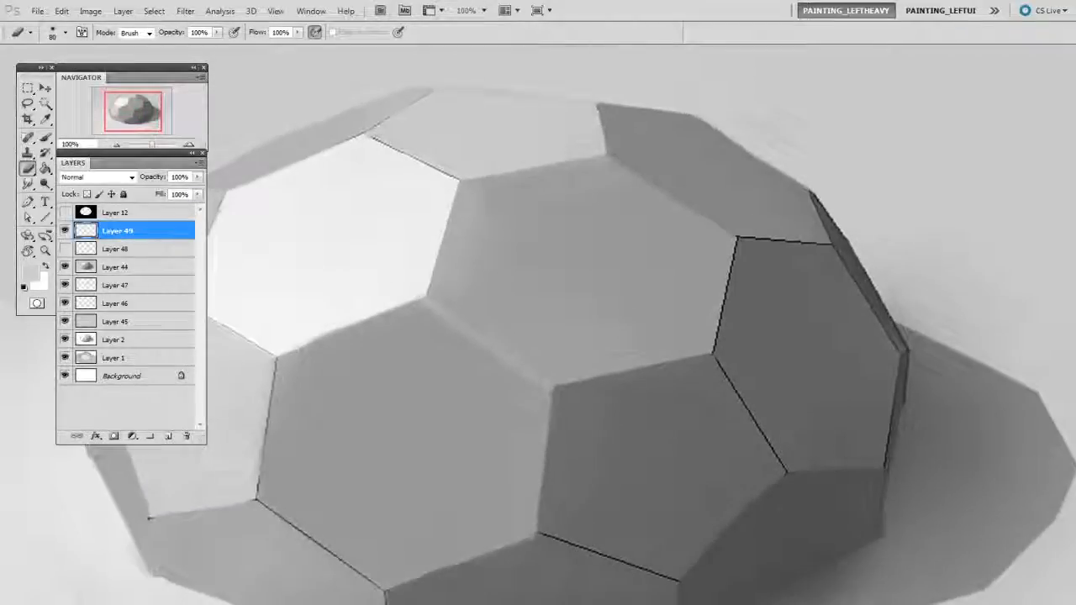